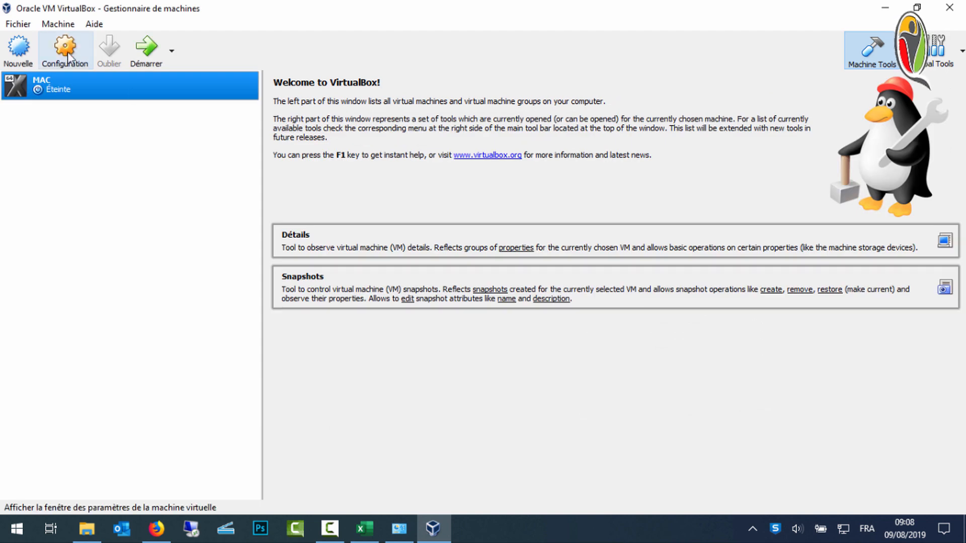
Step: In the MAC virtual machine's settings, set the number of processors to 2 and the video memory to 128 Mo
left_click(66, 47)
left_click(301, 148)
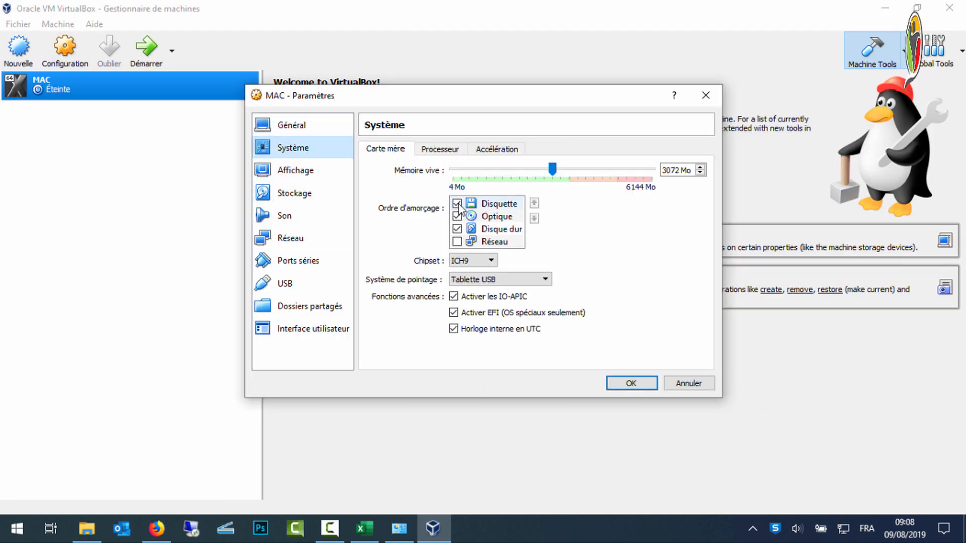
left_click(439, 149)
left_click_drag(459, 169, 520, 173)
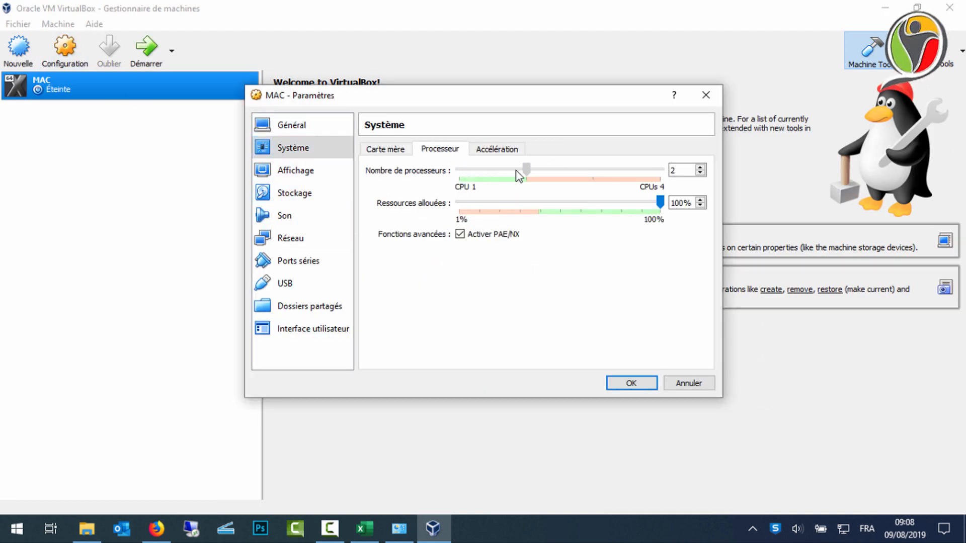
left_click(323, 179)
left_click_drag(461, 170, 656, 173)
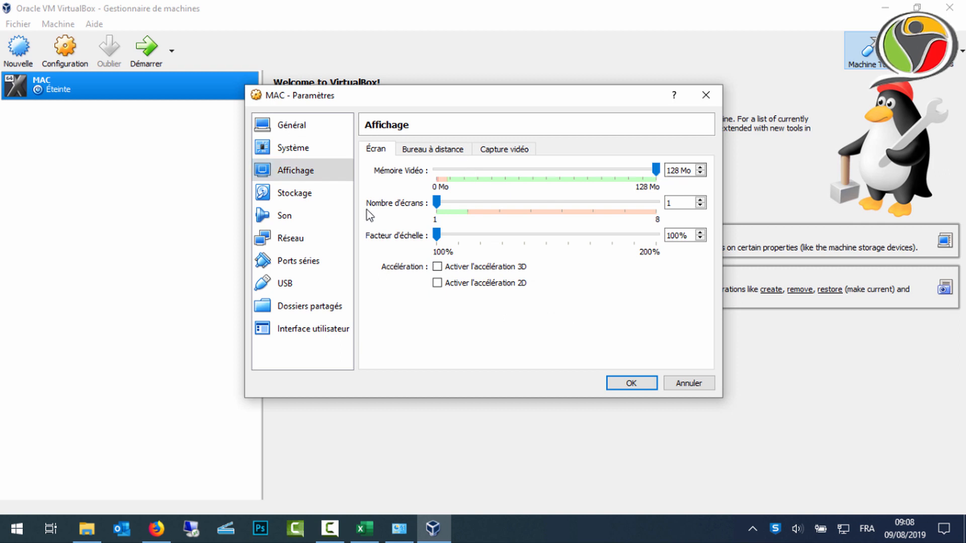
Step: Load HackBoot 1.iso into the machine's empty optical drive on the SATA controller
left_click(297, 194)
left_click(398, 198)
left_click(705, 165)
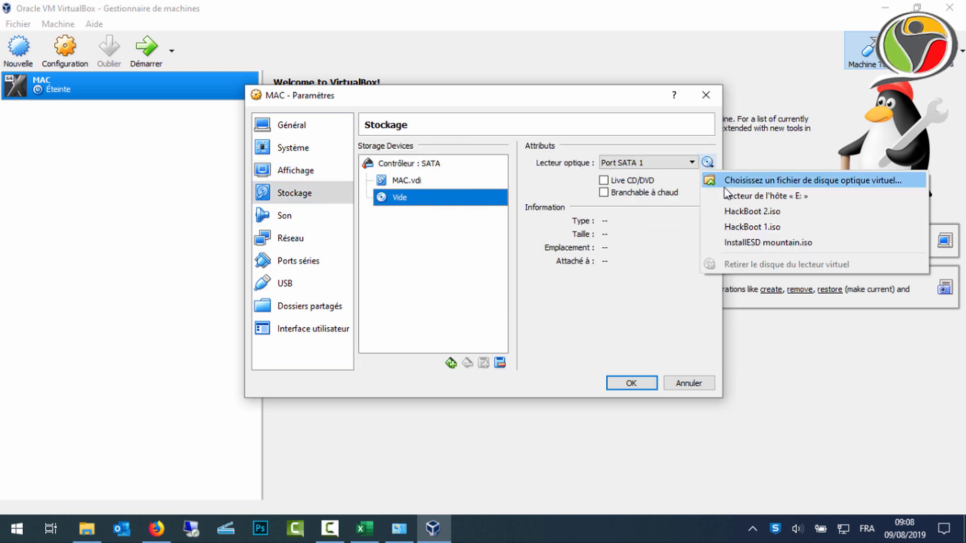
left_click(724, 225)
Step: Set network adapter 1 to bridged access (Accès par pont) through Realtek PCIe GBE Family Controller and save the settings
left_click(291, 238)
left_click(502, 187)
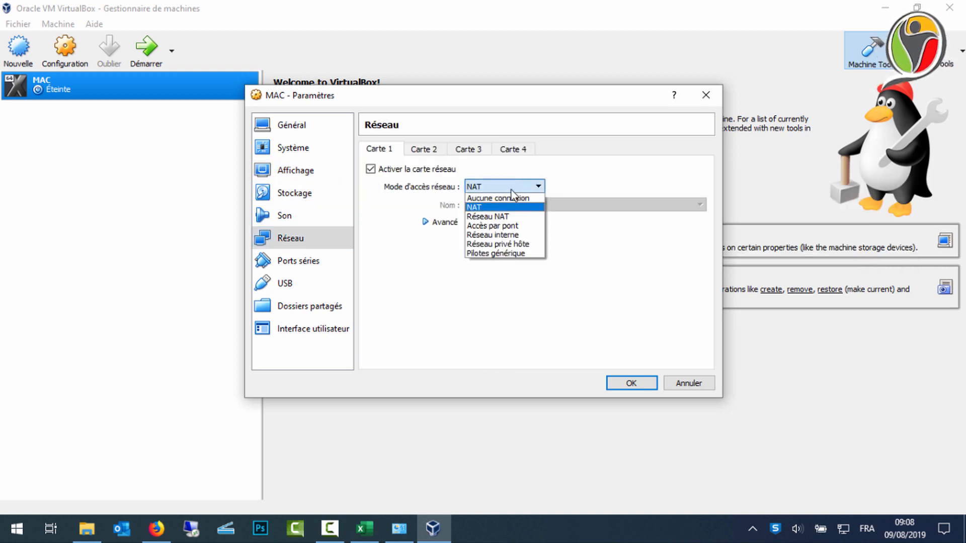
left_click(498, 222)
left_click(584, 204)
left_click(523, 222)
left_click(616, 382)
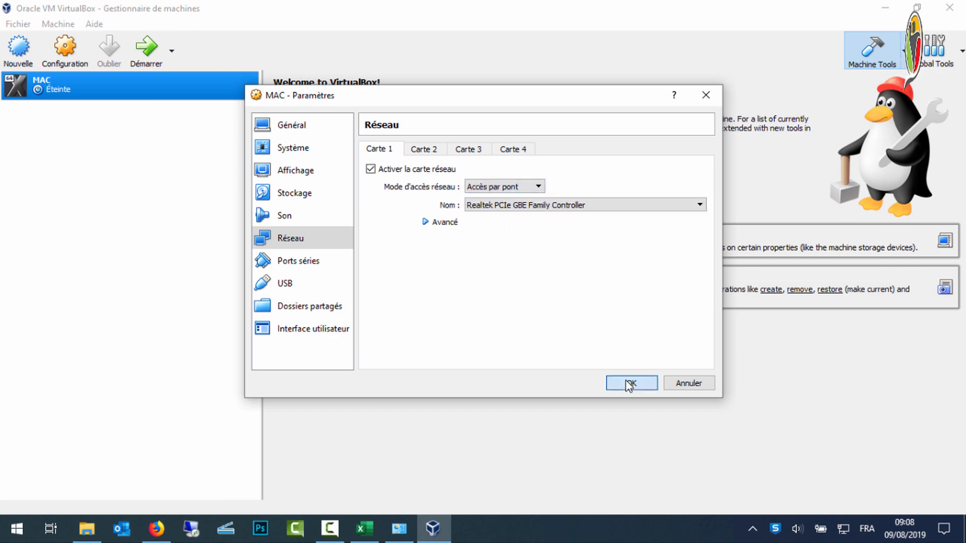
Step: Start the MAC virtual machine and bring its running window to the front
left_click(146, 48)
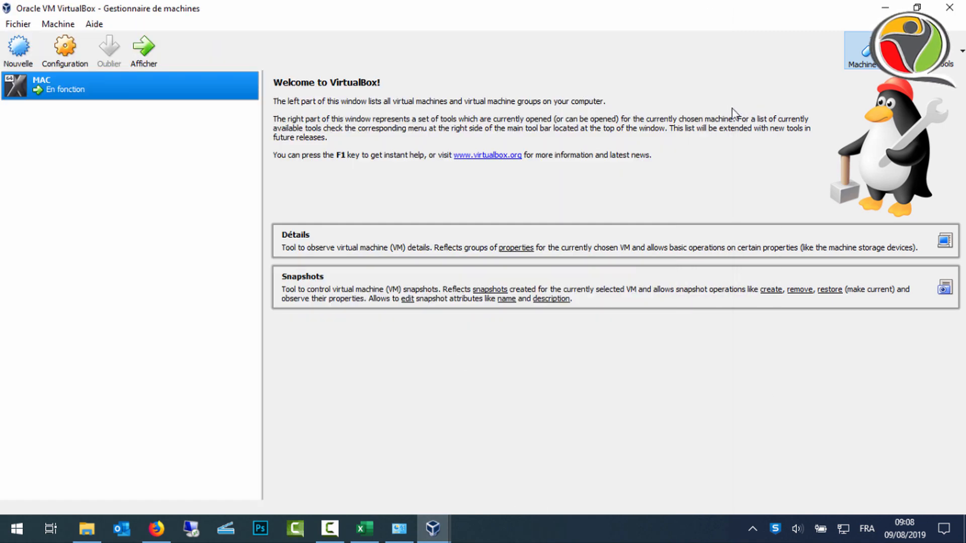
mouse_move(431, 528)
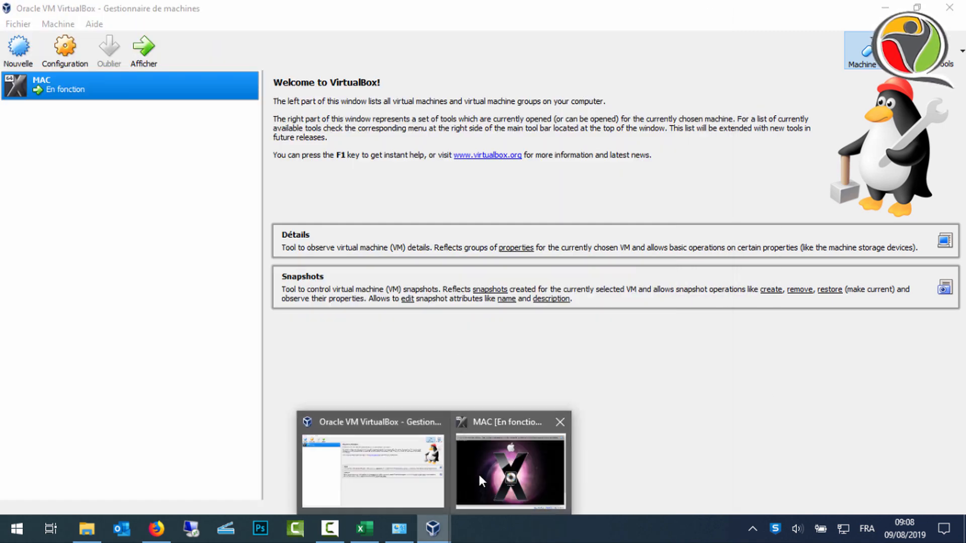
left_click(517, 460)
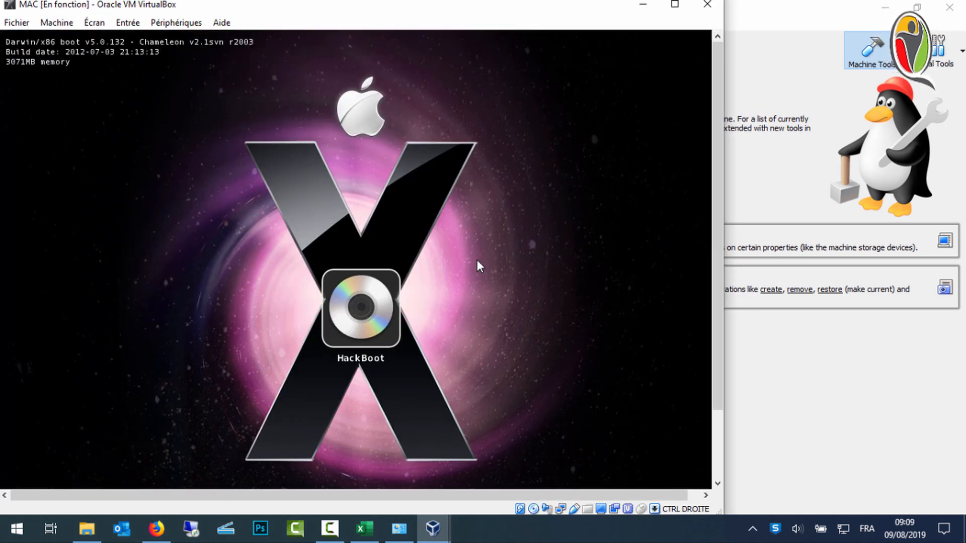
Step: Swap the optical disc for Mac OS X Mountain Leon V10.4.iso, refresh the boot menu and boot from it
left_click(176, 22)
mouse_move(204, 43)
left_click(430, 90)
key("BackSpace")
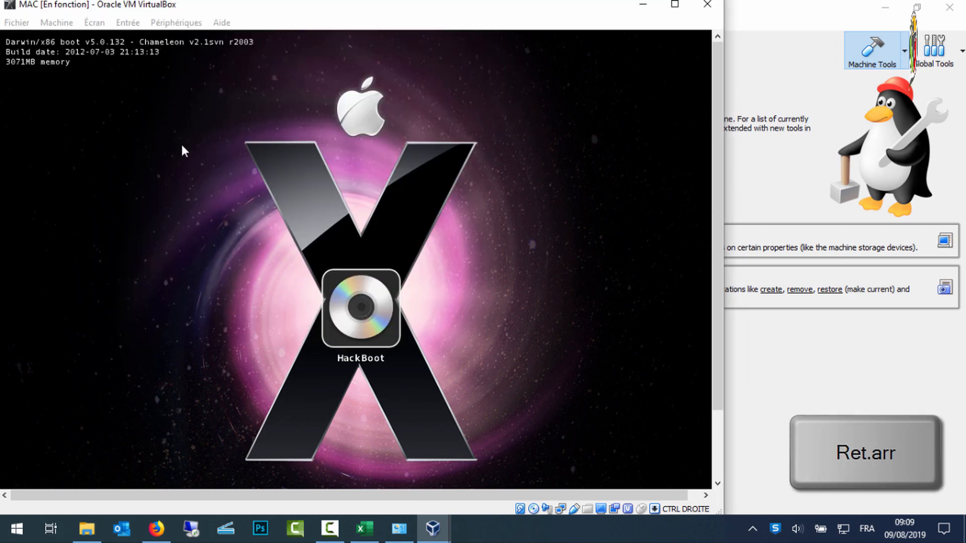
key("F5")
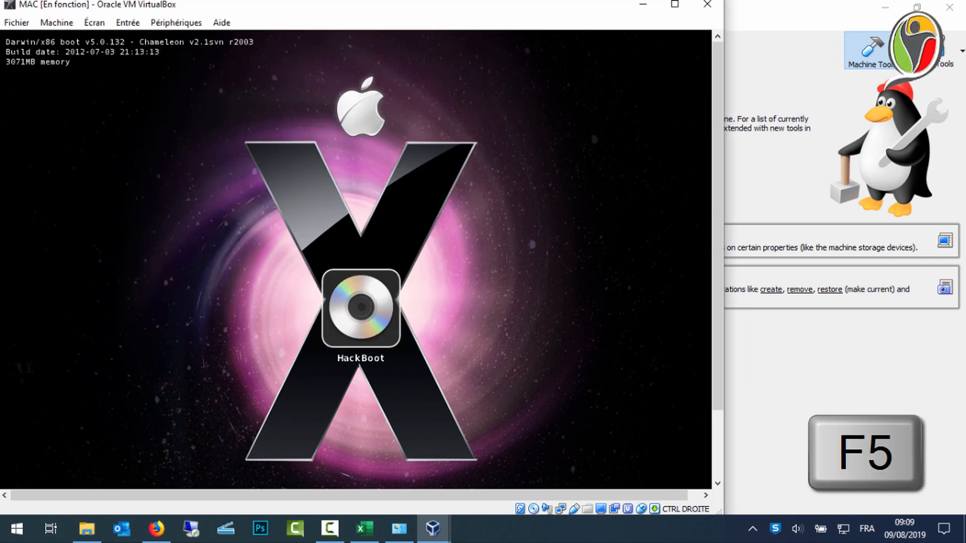
key("Return")
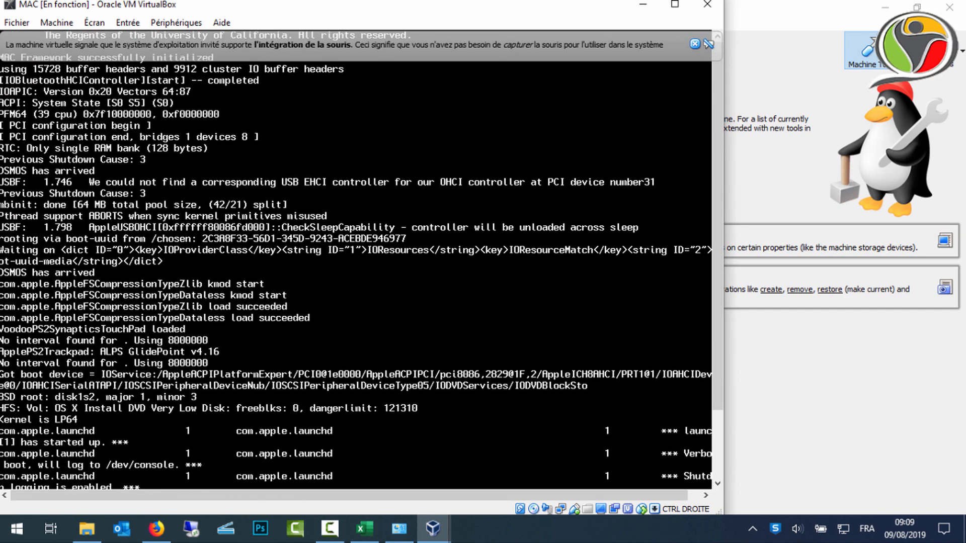
Step: Dismiss the mouse integration notice and switch the virtual machine to full-screen mode
left_click(694, 44)
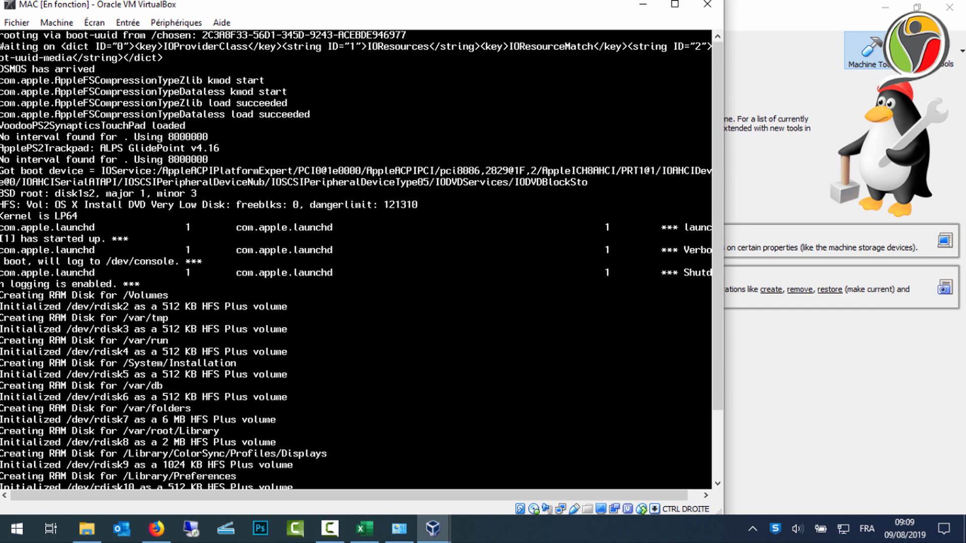
left_click(95, 23)
left_click(98, 43)
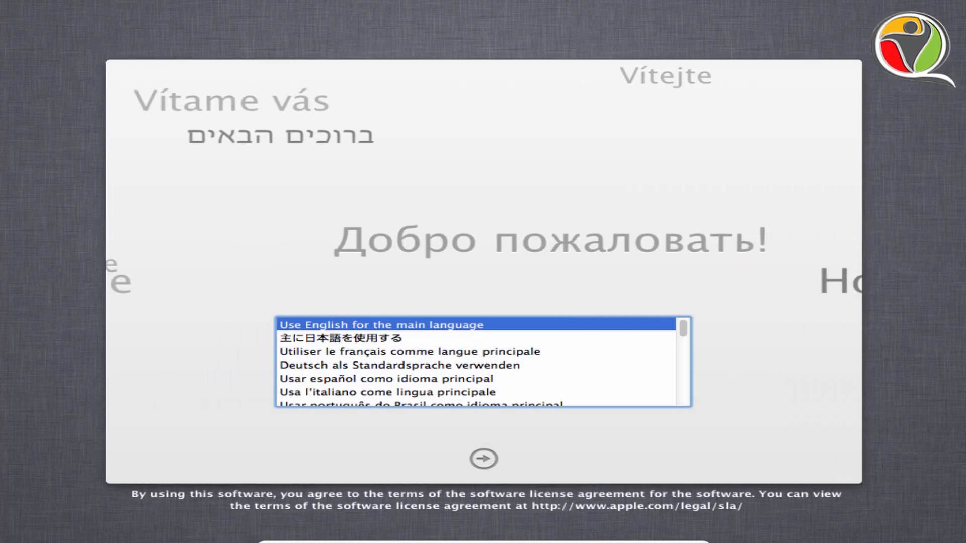
Step: Choose French as the main language and advance the OS X installer to the destination disk selection
left_click(433, 361)
left_click(429, 354)
left_click(482, 460)
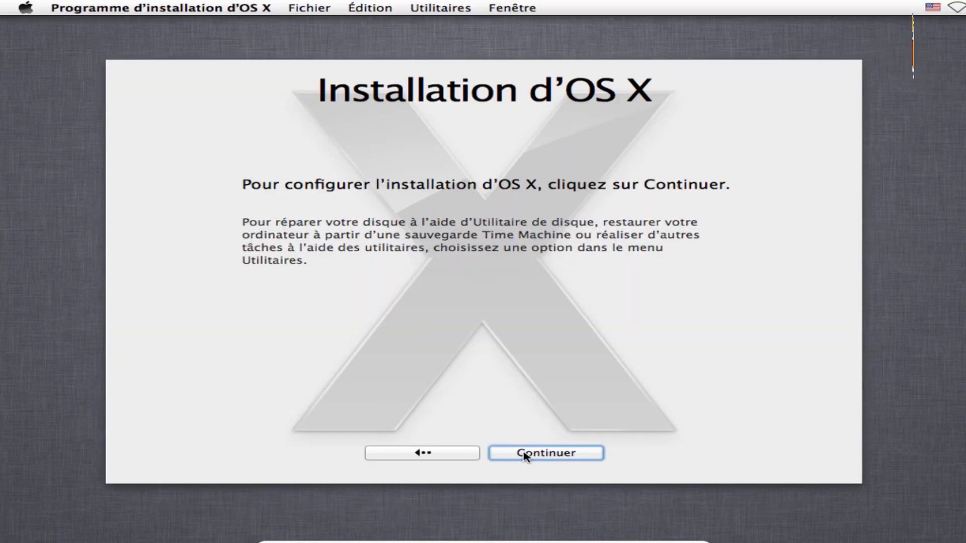
left_click(526, 455)
left_click(685, 454)
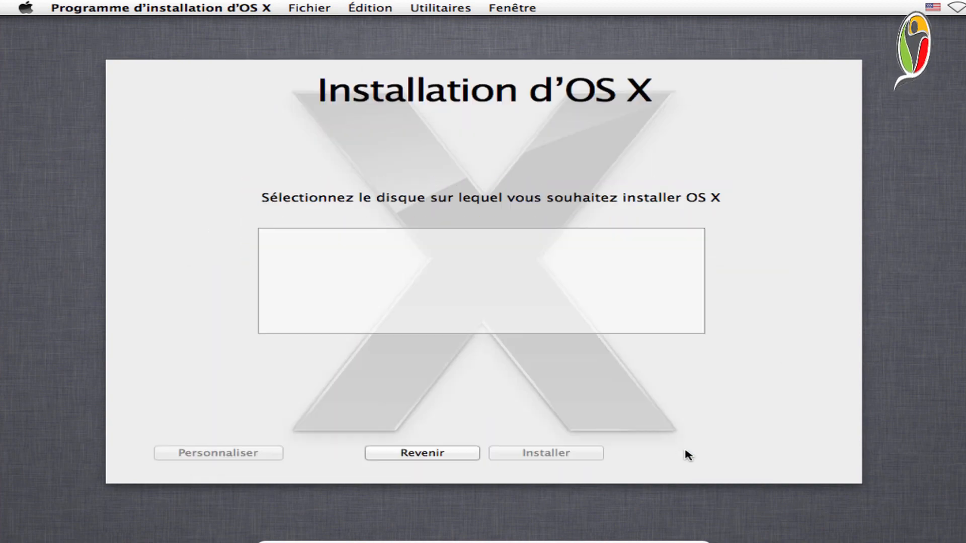
Step: Open Disk Utility from the installer and select the 53.69 Go VBOX HARDDISK drive
left_click(449, 7)
left_click(470, 58)
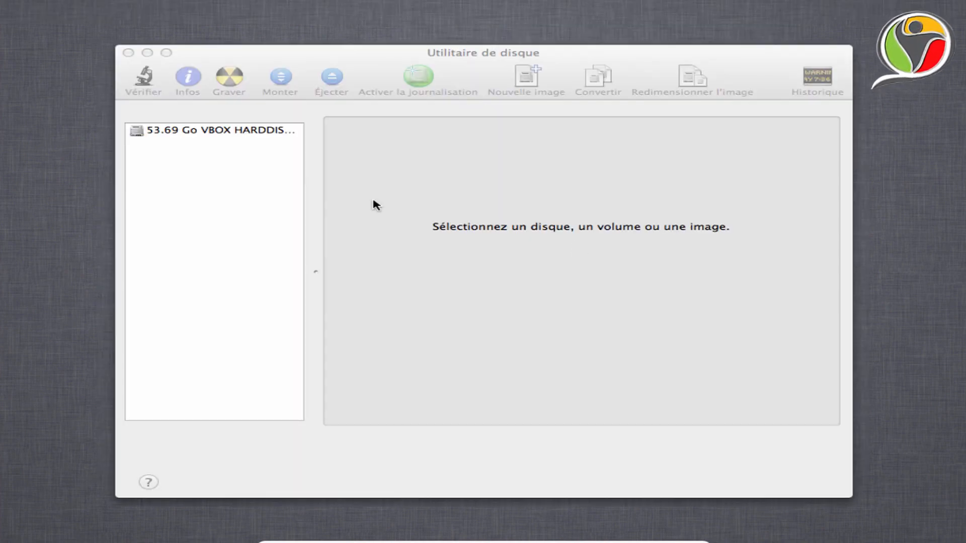
left_click(198, 139)
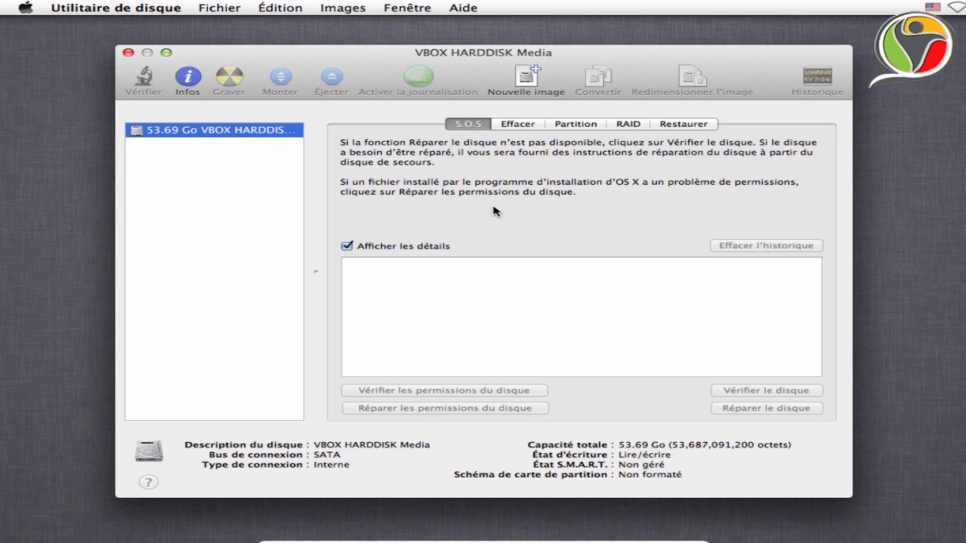
Step: Erase the virtual hard disk in the Mac OS étendu (journalisé) format with the name Macintoch HD
left_click(517, 125)
left_click(582, 282)
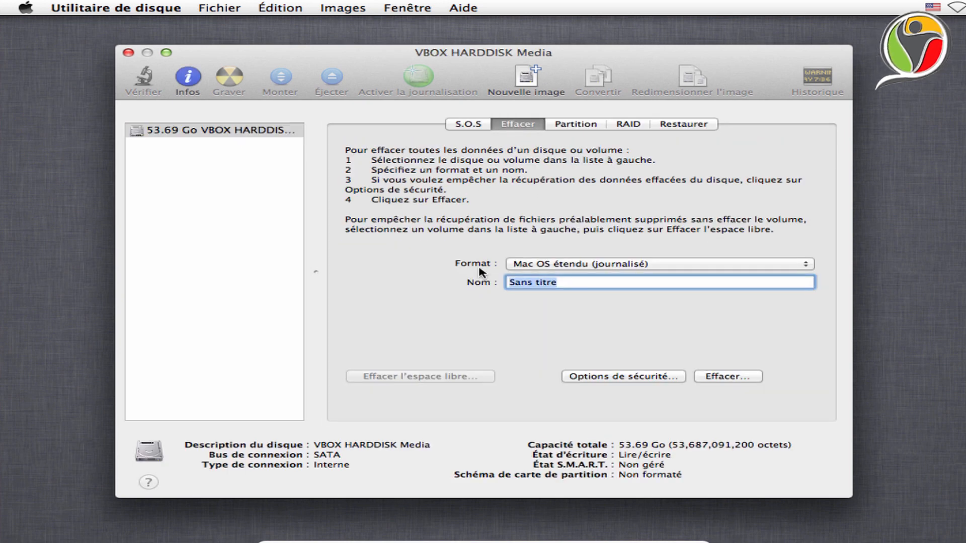
key("BackSpace")
key("BackSpace")
key("BackSpace")
key("BackSpace")
key("BackSpace")
key("BackSpace")
key("BackSpace")
key("BackSpace")
key("BackSpace")
key("BackSpace")
type("Macintoch HD")
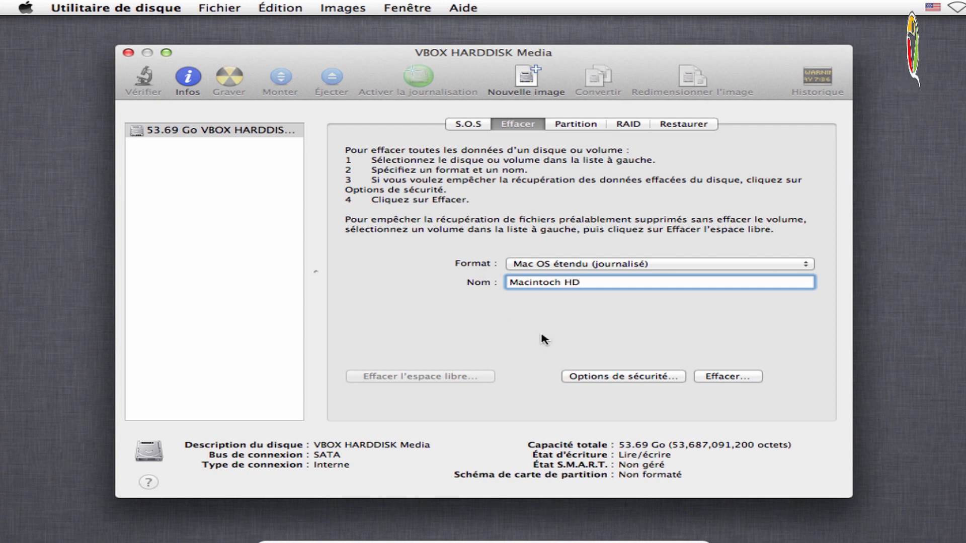
left_click(727, 376)
left_click(625, 207)
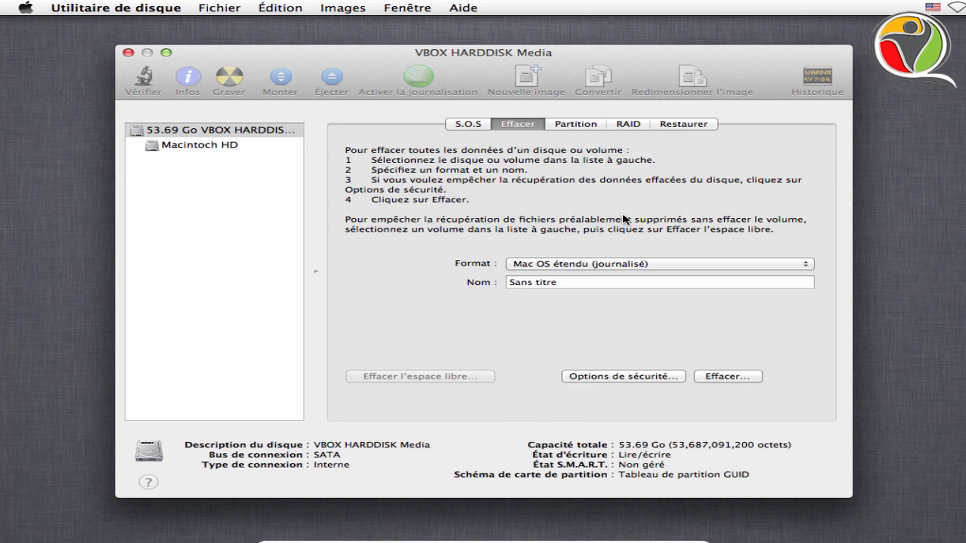
Step: Leave Disk Utility, install OS X on the Macintoch HD disk and restart once the installation finishes
left_click(211, 148)
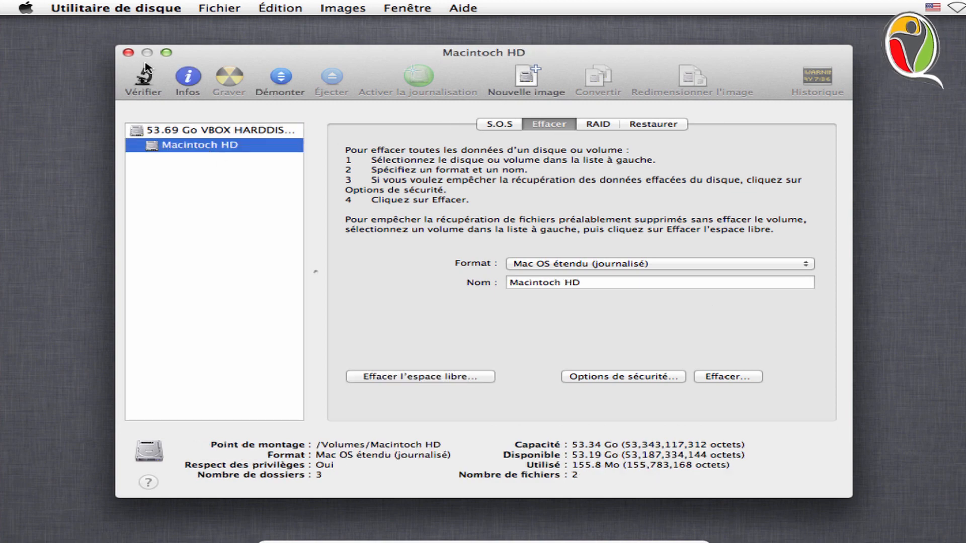
left_click(129, 52)
left_click(501, 275)
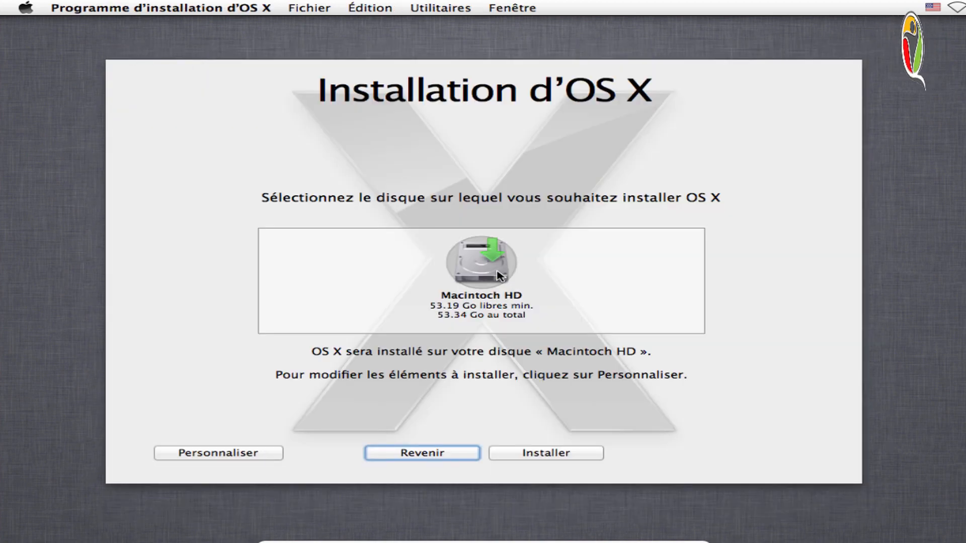
left_click(552, 458)
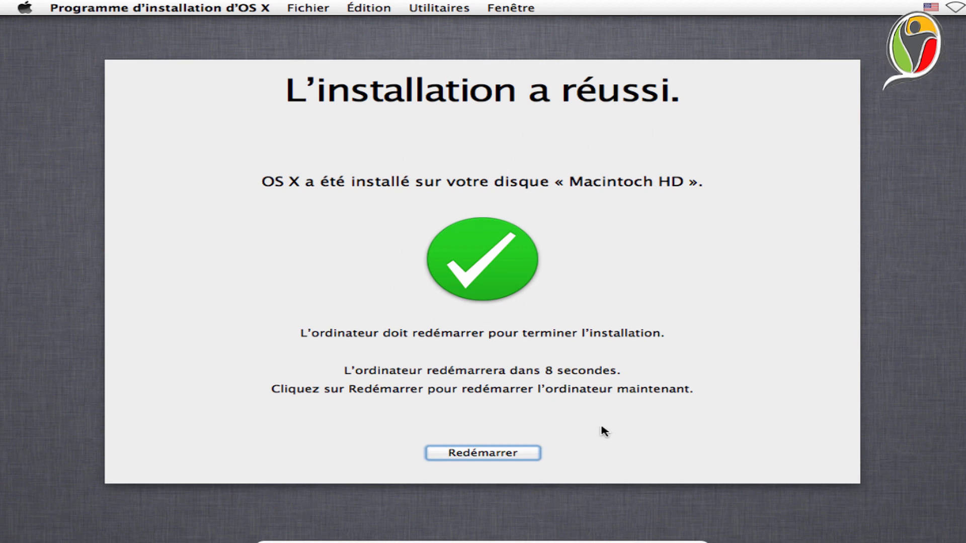
left_click(503, 457)
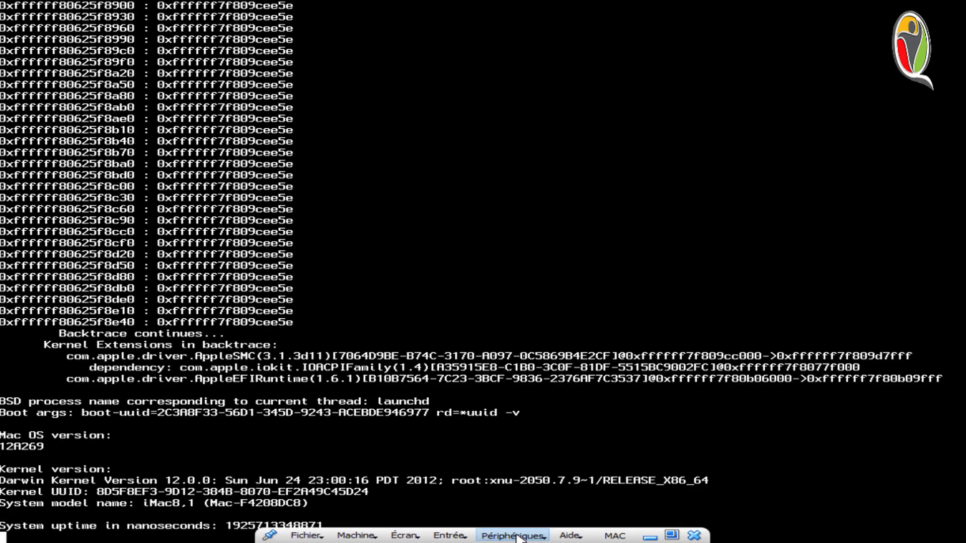
Step: Replace the disc in the virtual optical drive with HackBoot 2.iso
left_click(513, 536)
mouse_move(667, 416)
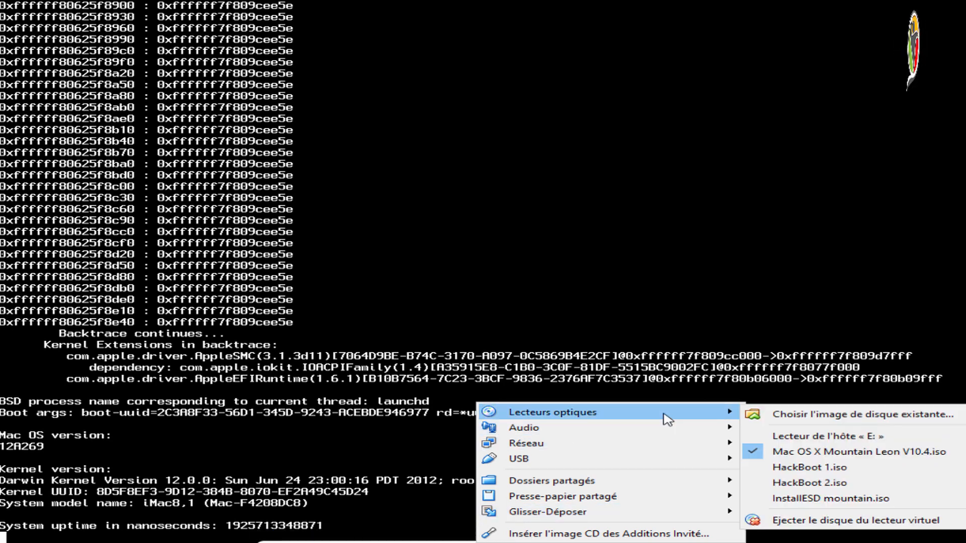
left_click(824, 480)
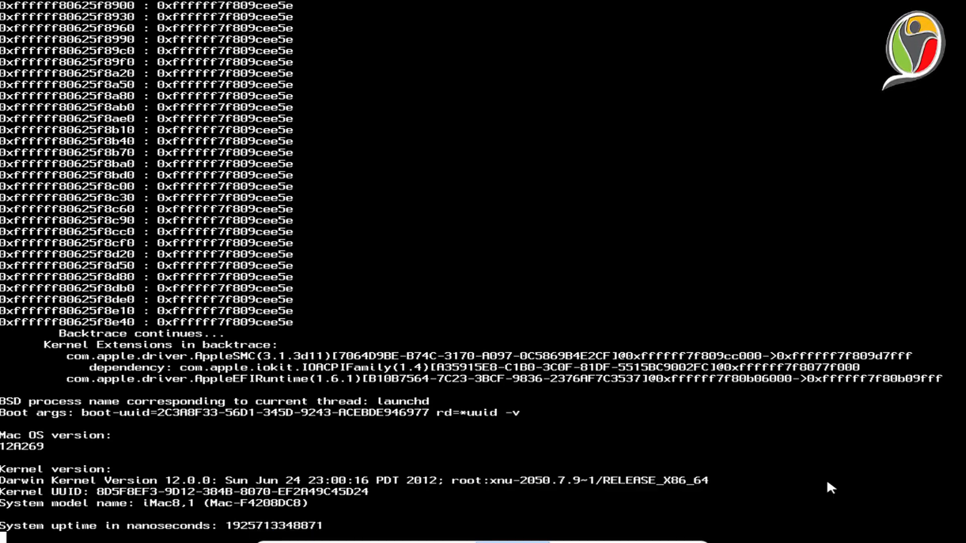
key("Return")
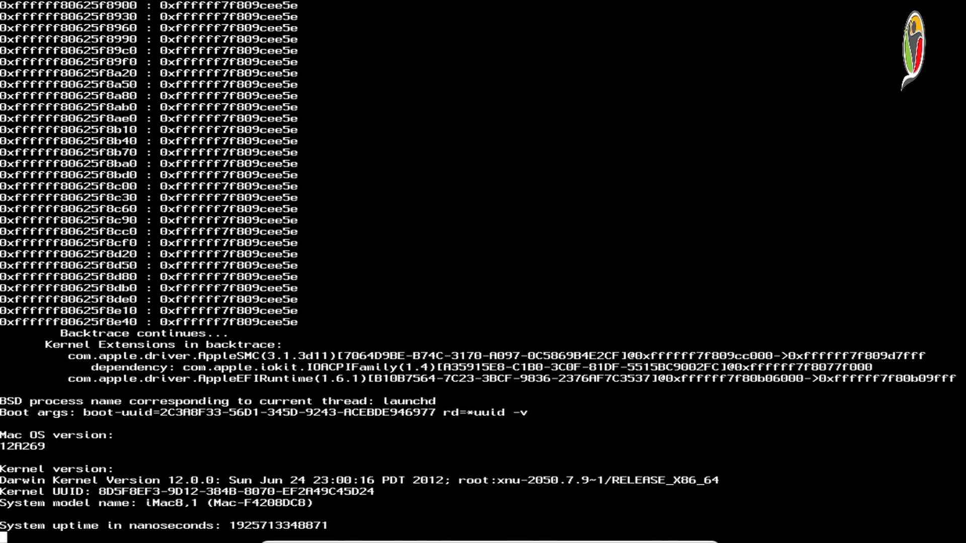
Step: Restart the virtual machine and boot from the Macintoch HD volume
left_click(370, 535)
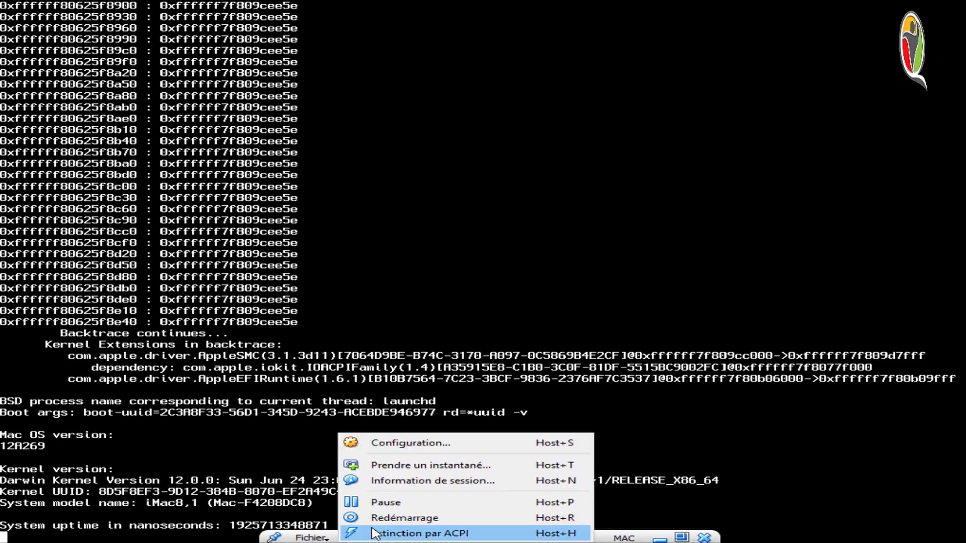
left_click(388, 518)
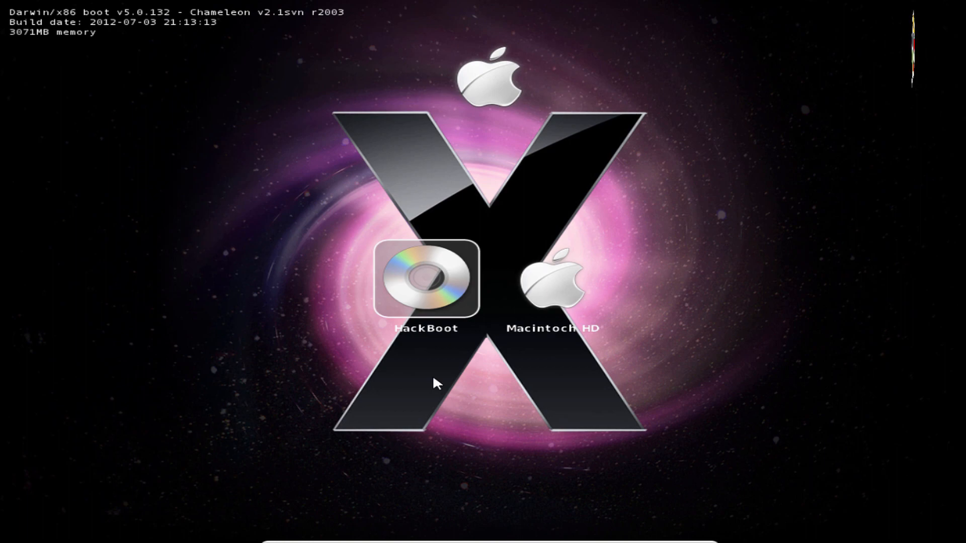
key("Right")
key("Return")
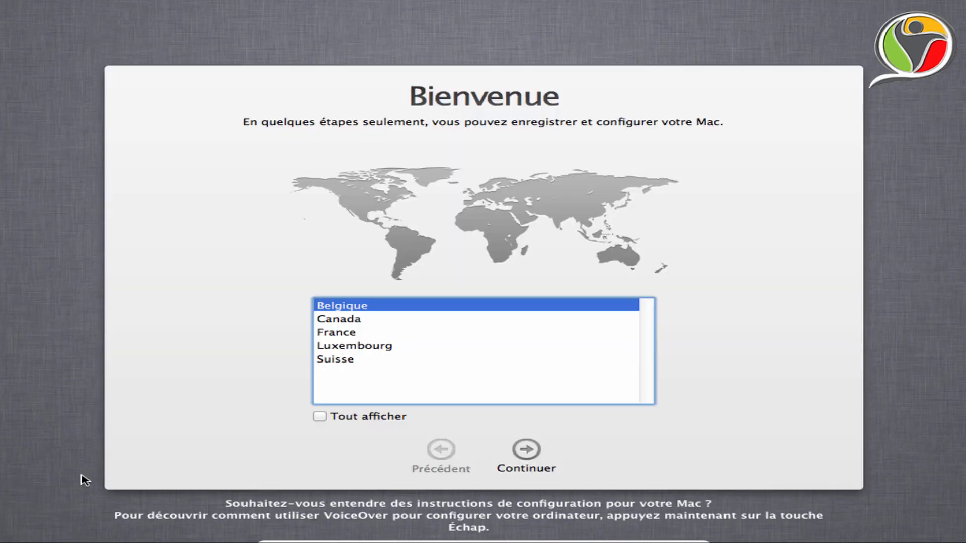
Step: Choose France as the country and continue past the next selection page to the data transfer page
left_click(333, 332)
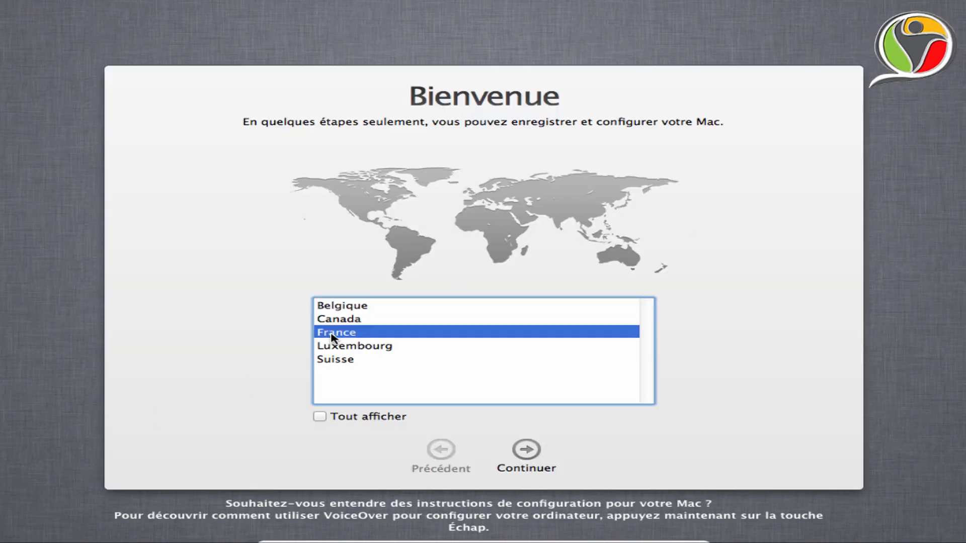
left_click(526, 451)
left_click(473, 318)
left_click(520, 459)
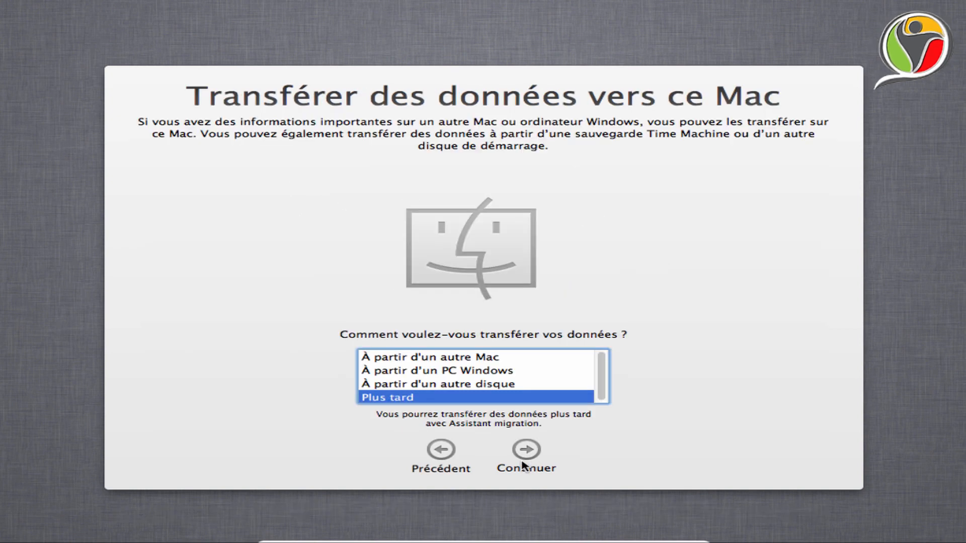
Step: Keep the Plus tard option for the data transfer and skip the Apple ID sign-in
left_click(523, 465)
left_click(526, 452)
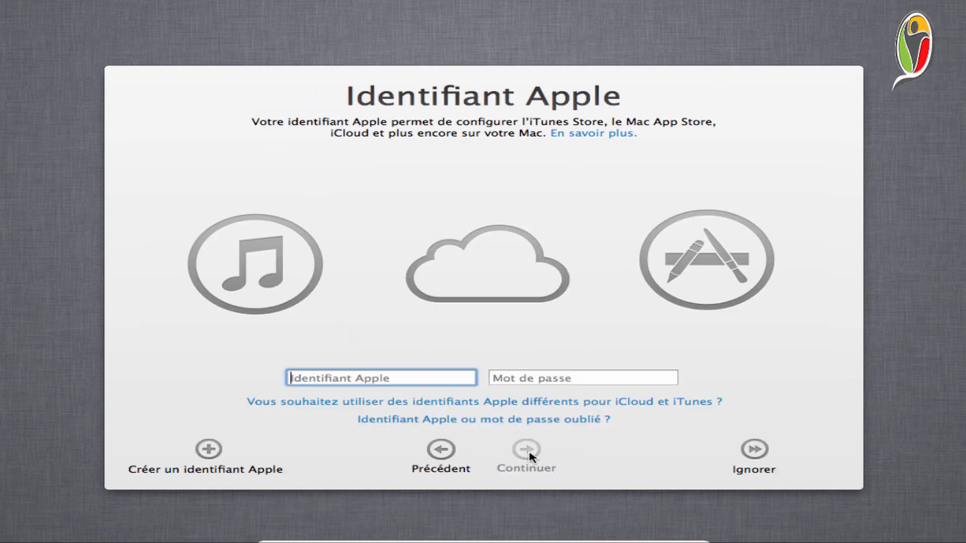
left_click(754, 455)
left_click(616, 150)
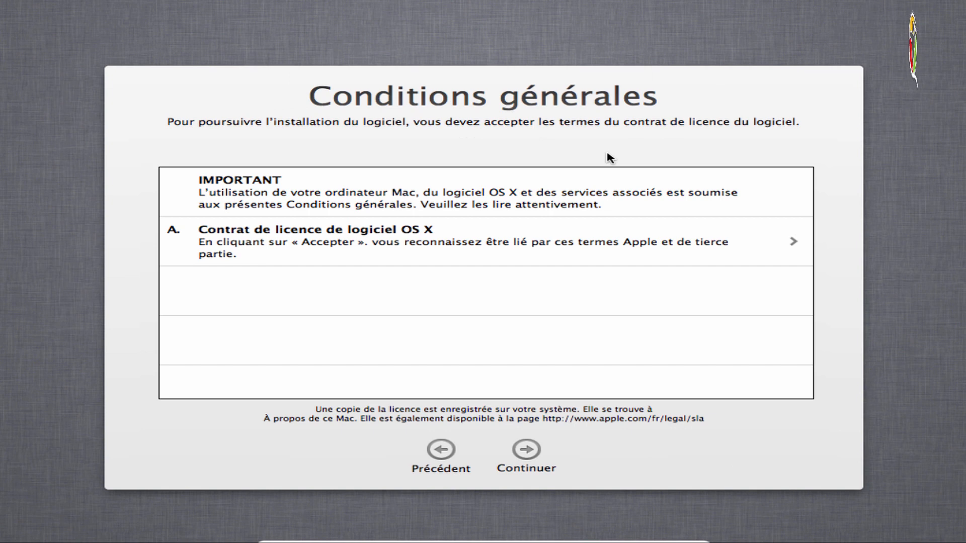
Step: Accept the OS X software licence terms and continue to the computer account page
key("Return")
left_click(627, 136)
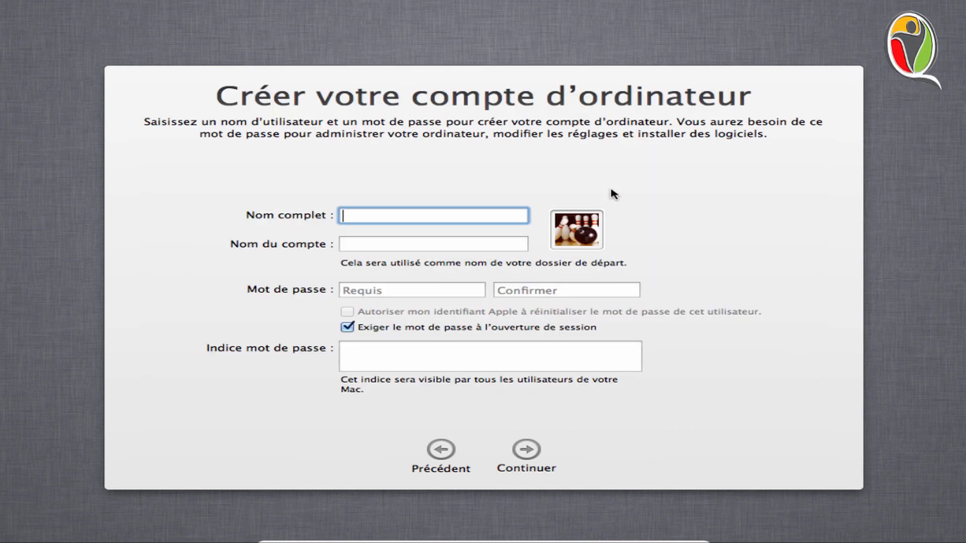
Step: Create the computer account with the user's full name, the suggested account name, a confirmed account password and a short password hint
type("Toufik")
key("Tab")
key("Tab")
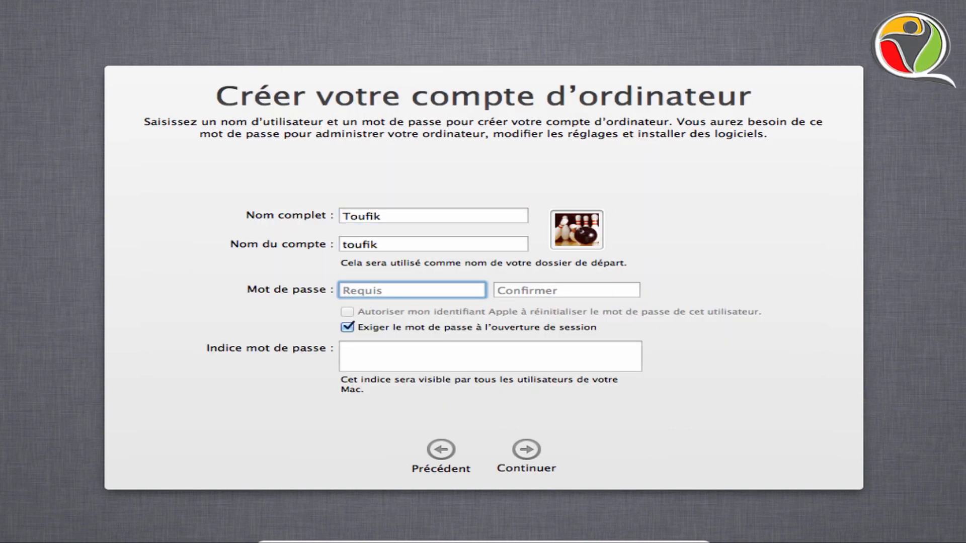
type("******")
key("Tab")
type("******")
key("Tab")
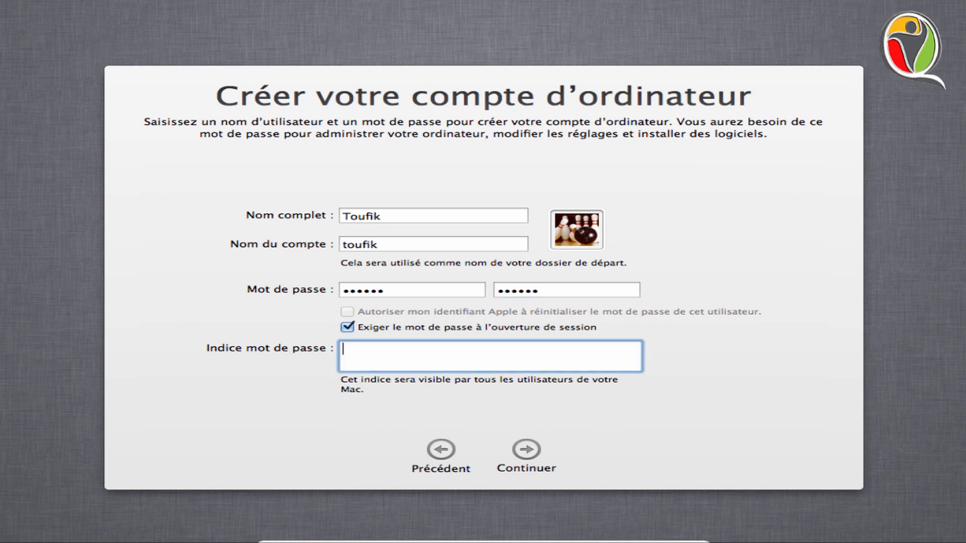
type("hi")
left_click(528, 449)
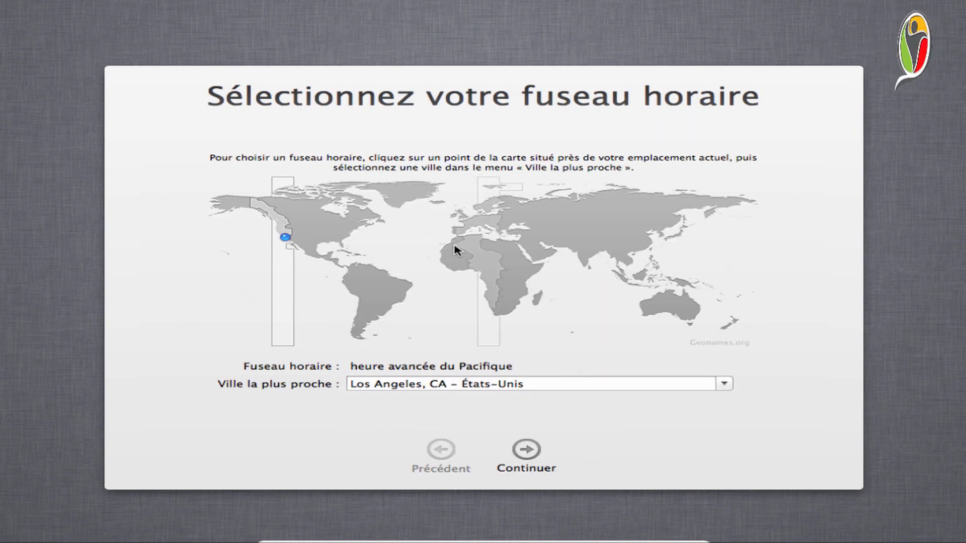
Step: Select a time zone near northwest Africa on the world map and continue to the registration page
left_click(454, 240)
left_click(526, 450)
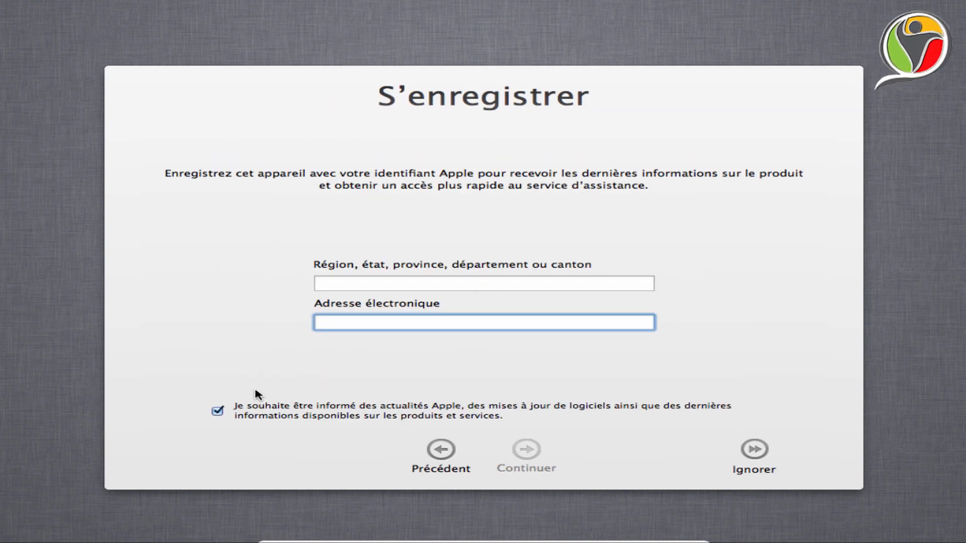
Step: Opt out of Apple news and skip the product registration, finishing the setup to start using the Mac
left_click(212, 413)
left_click(754, 450)
left_click(623, 158)
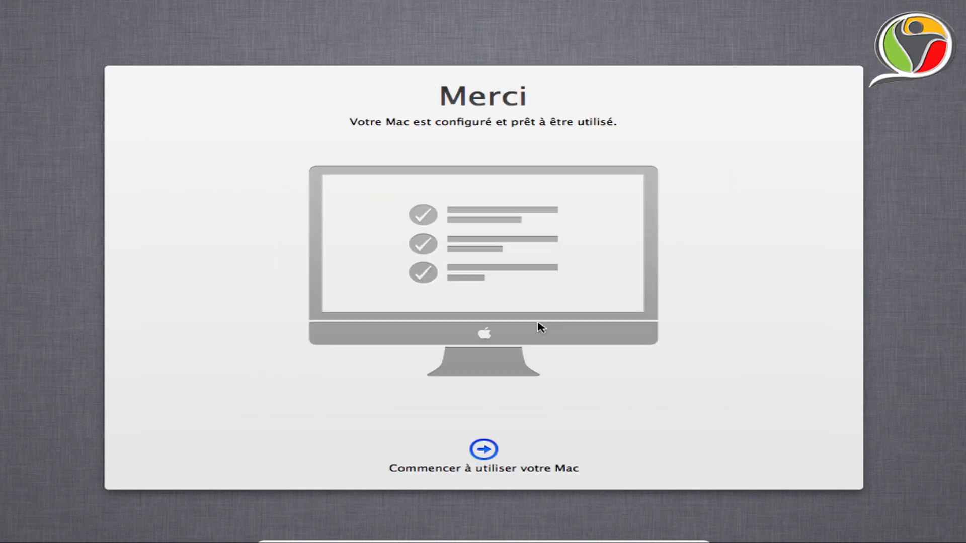
left_click(484, 449)
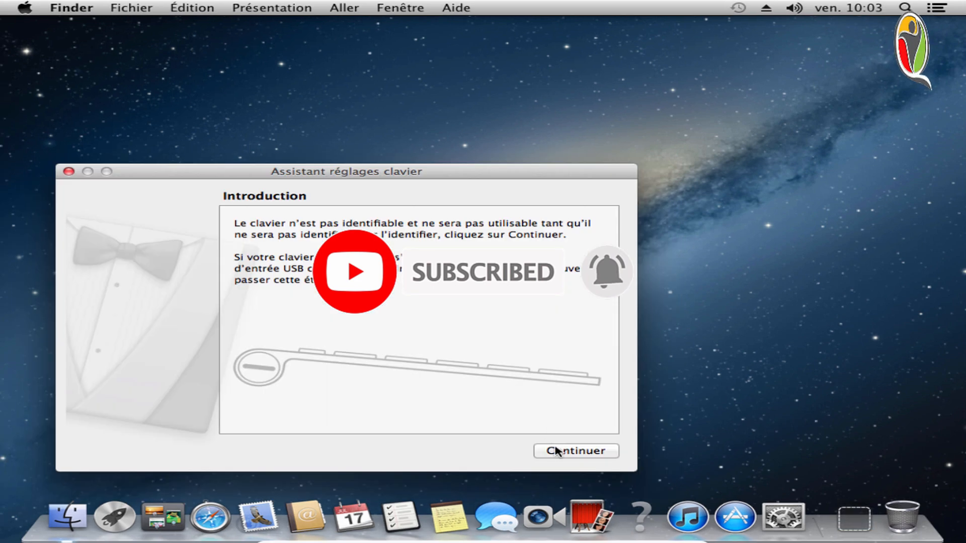
Step: Identify the keyboard with the setup assistant and finish with the ISO (européen) type
left_click(556, 450)
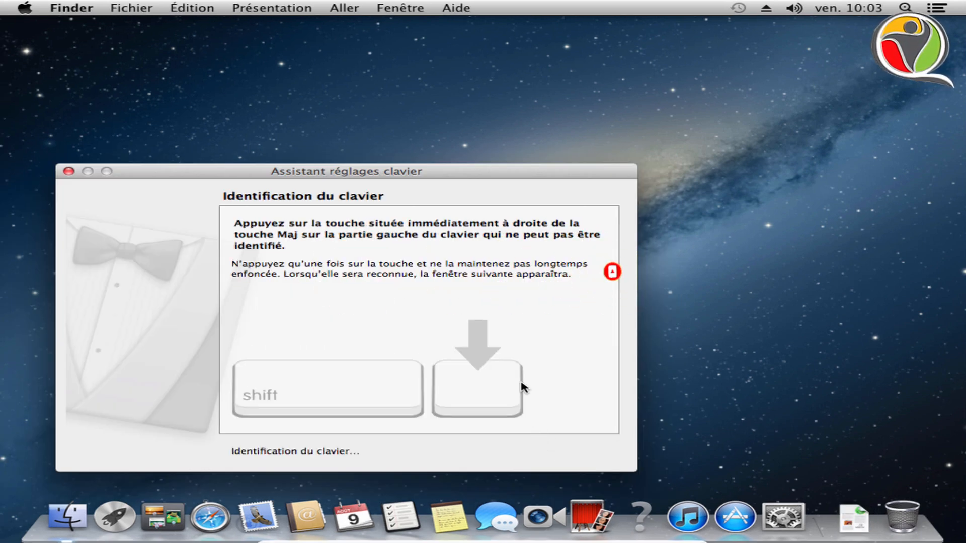
key("less")
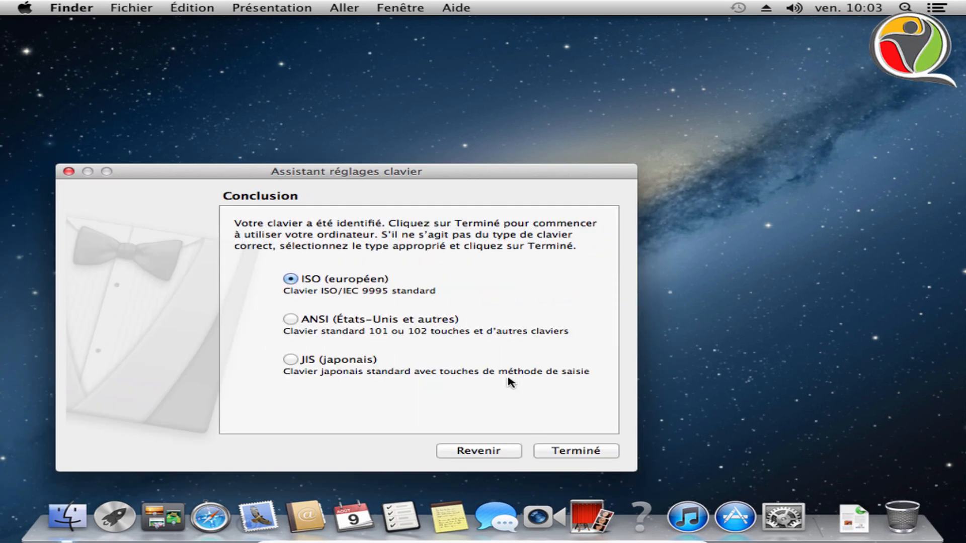
left_click(561, 454)
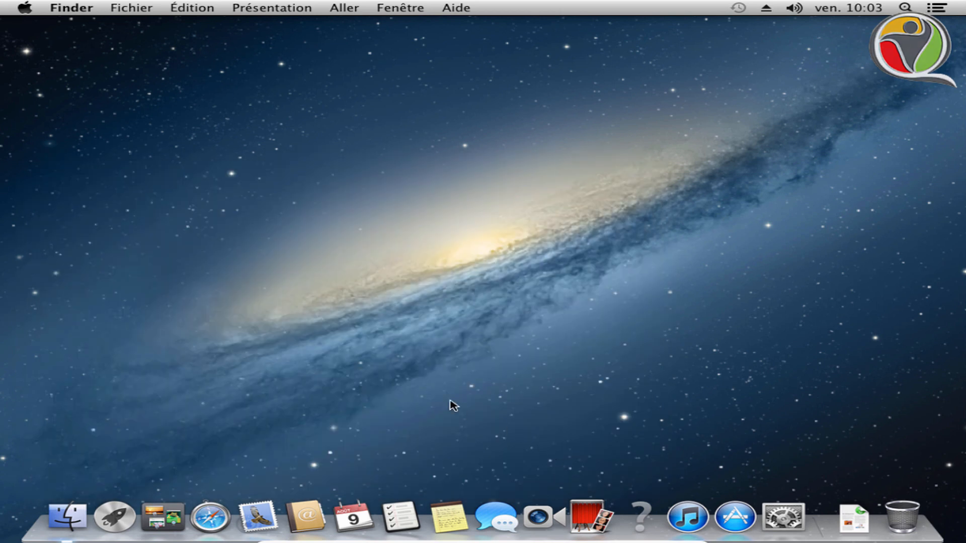
Step: Launch Safari
left_click(214, 518)
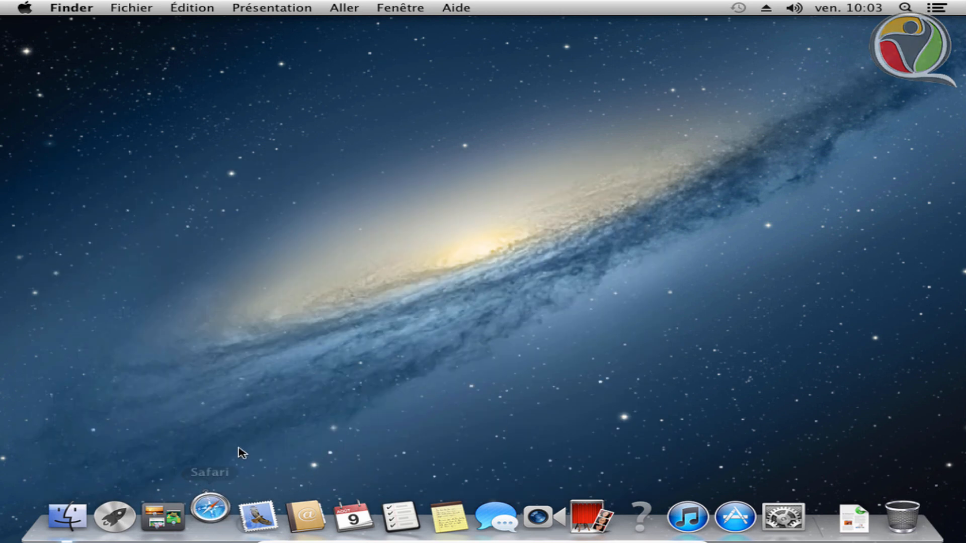